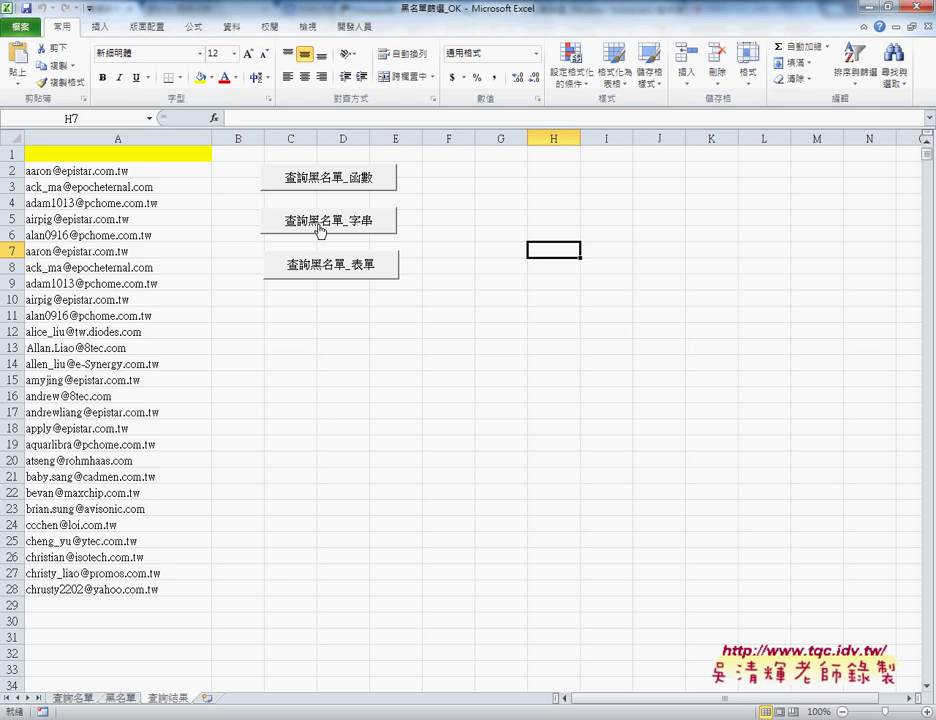
Run the 查詢黑名單_字串 query to list 27 matched addresses, then dismiss the 1.601563-second timing message
click(318, 226)
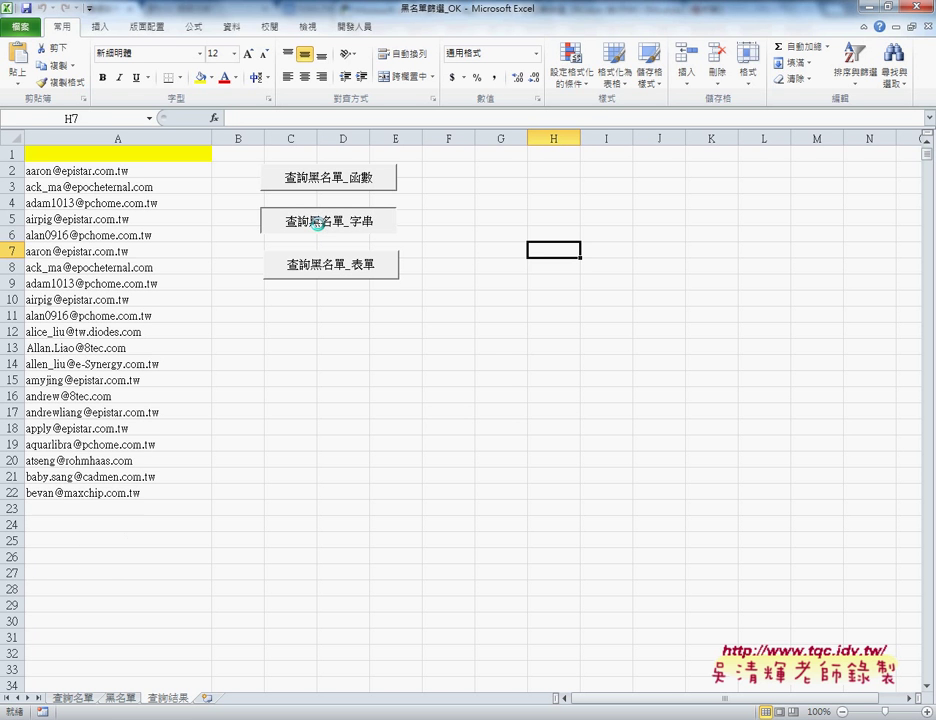
click(500, 420)
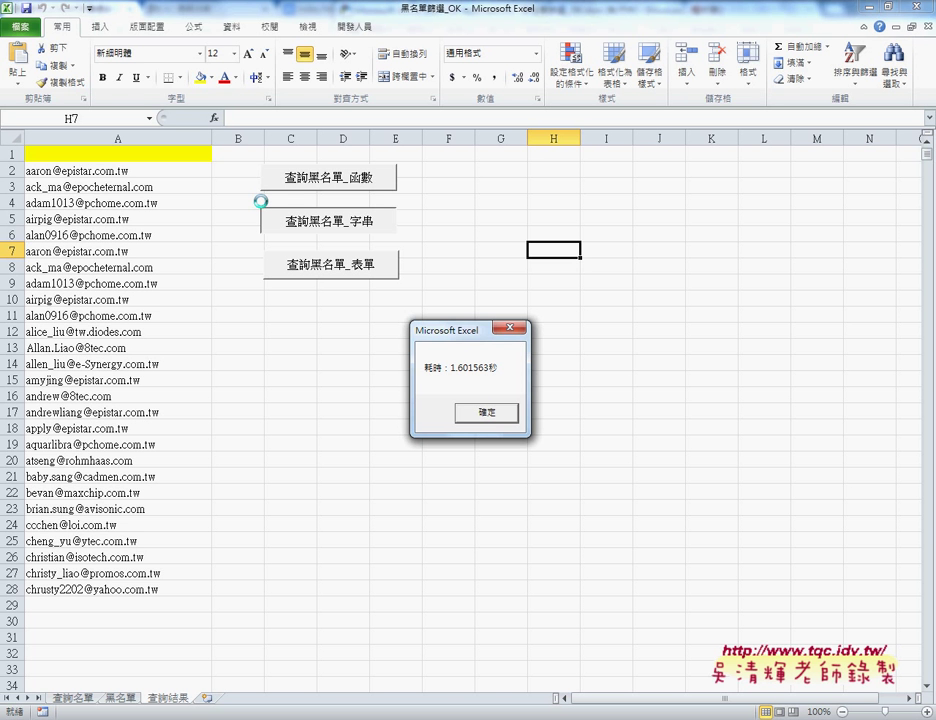
click(492, 421)
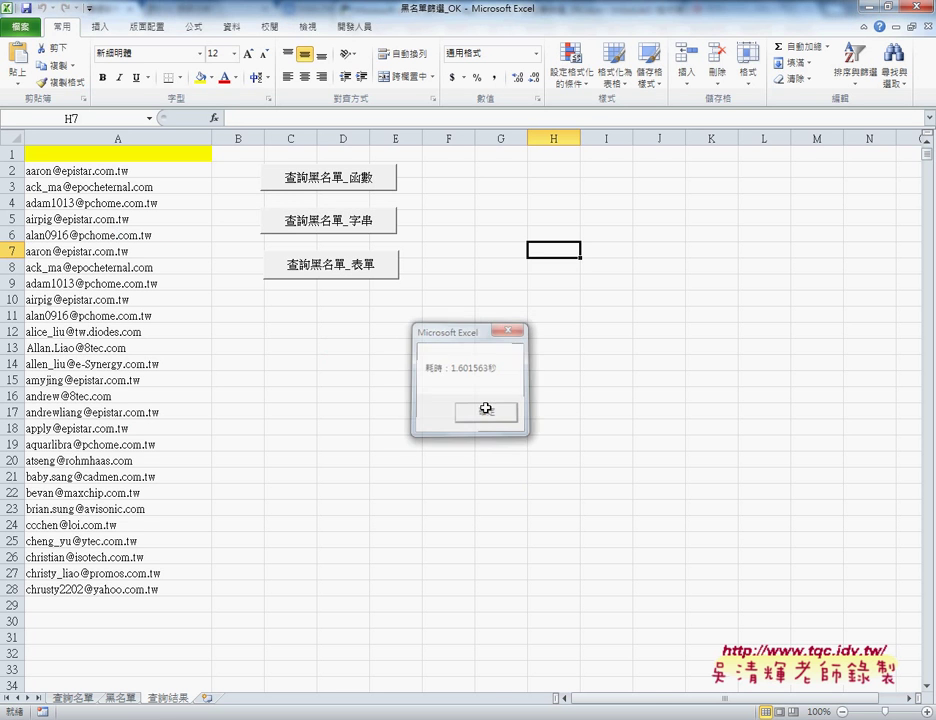
Run the 查詢黑名單_表單 query with progress shown, then dismiss the 1.828125-second timing message
click(330, 272)
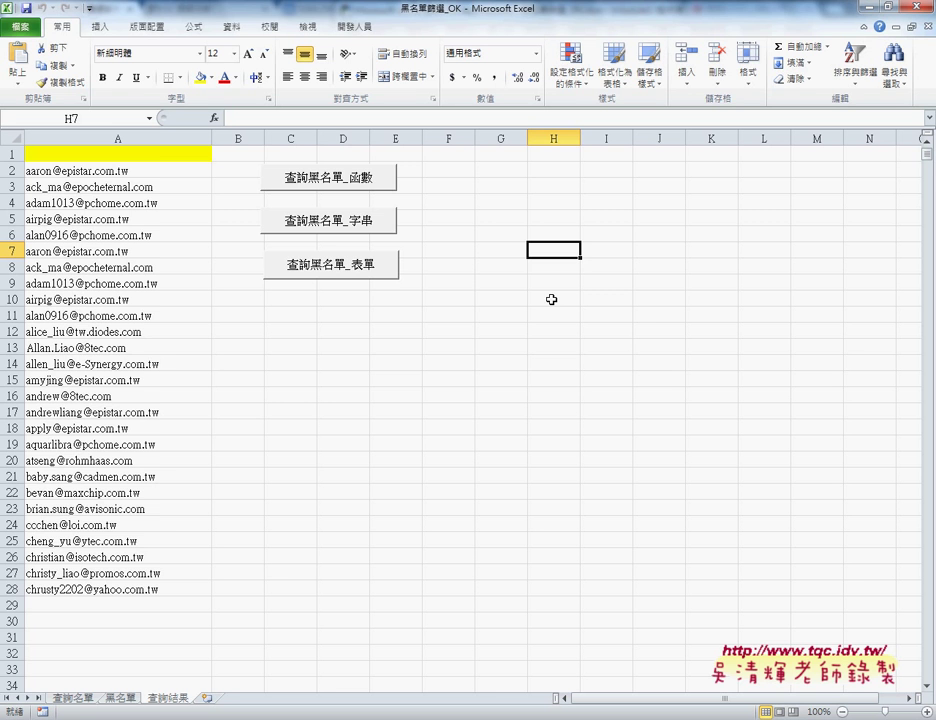
click(372, 276)
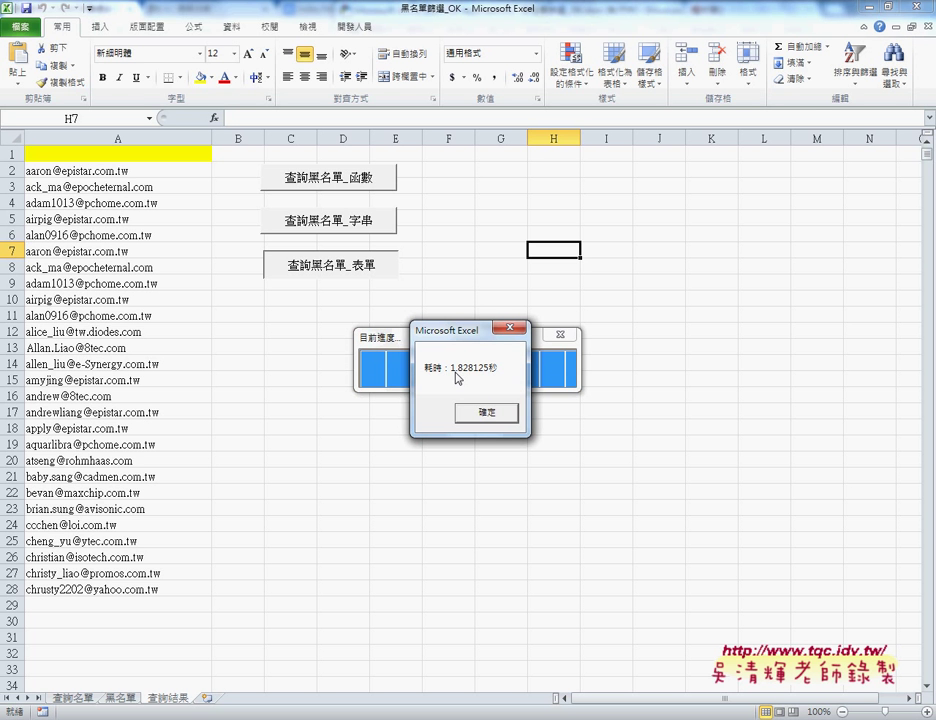
click(468, 410)
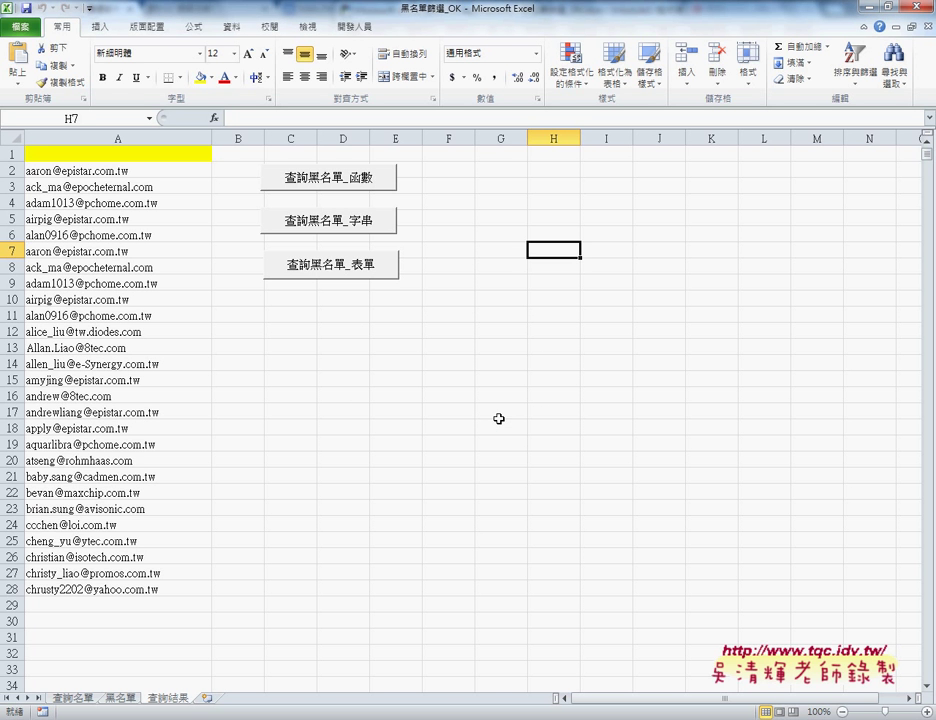
Open the Visual Basic editor from the Developer tab
right_click(371, 226)
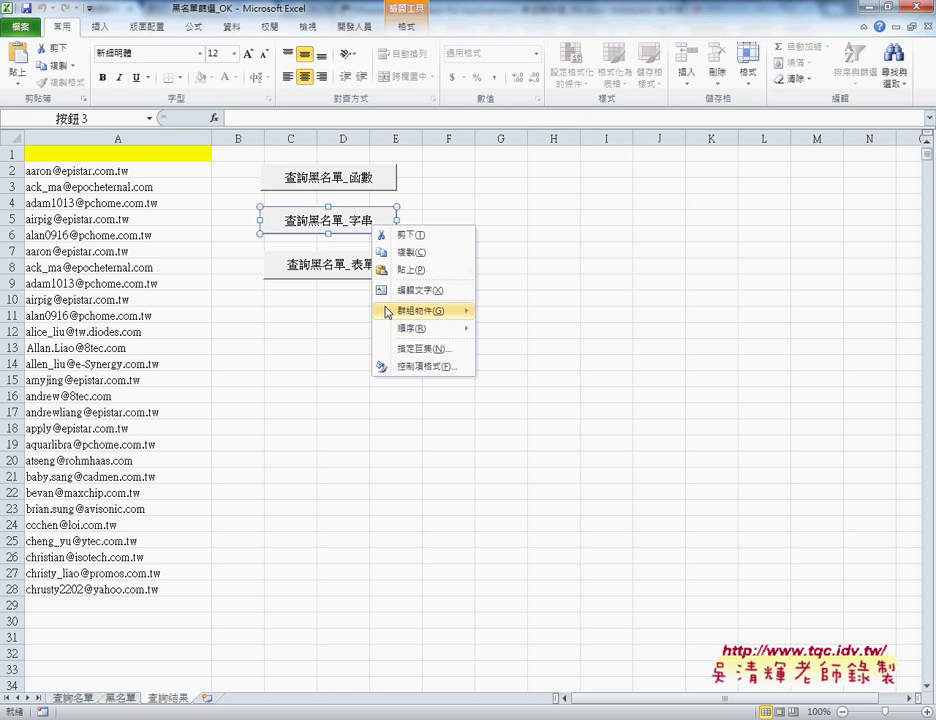
mouse_move(460, 328)
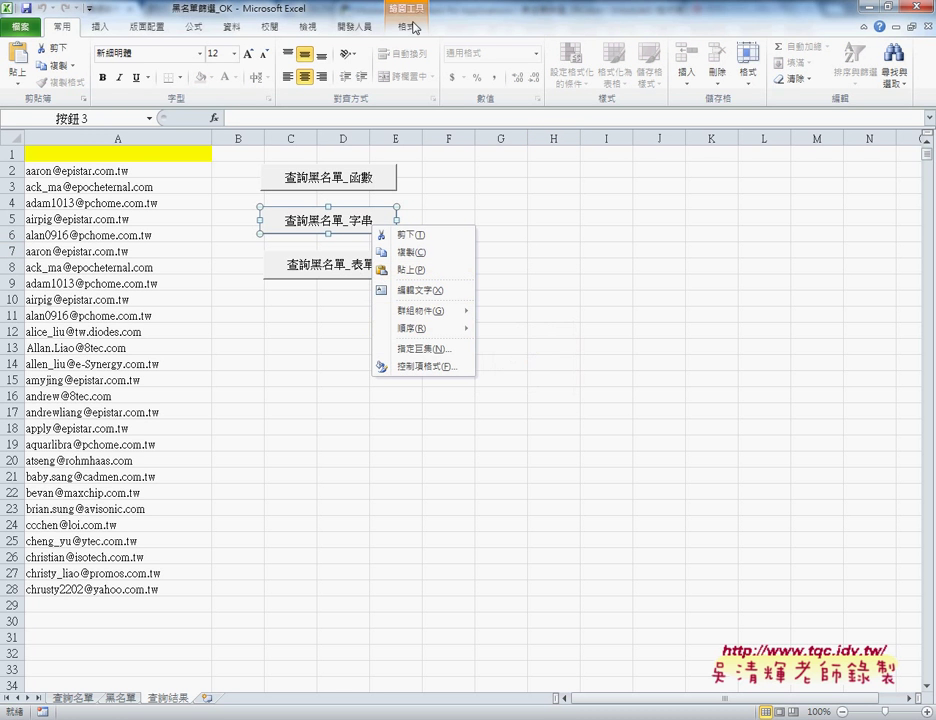
click(358, 27)
click(35, 77)
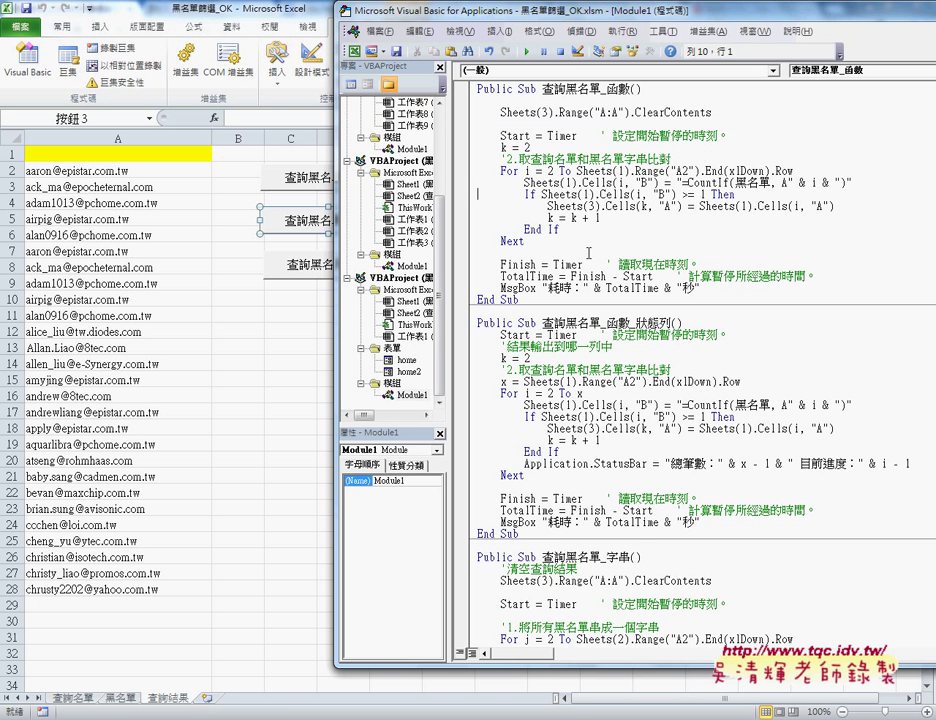
Browse Module1's 查詢黑名單_函數_狀態列 and 查詢黑名單_字串 procedures
click(581, 394)
scroll(584, 398, down, 4)
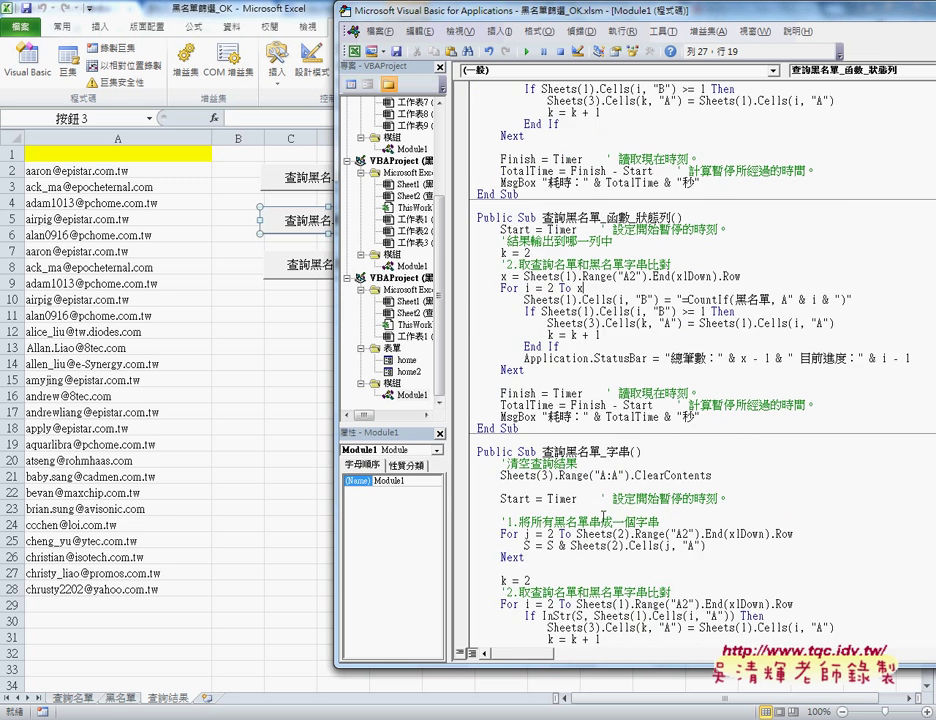
click(613, 483)
scroll(680, 511, up, 4)
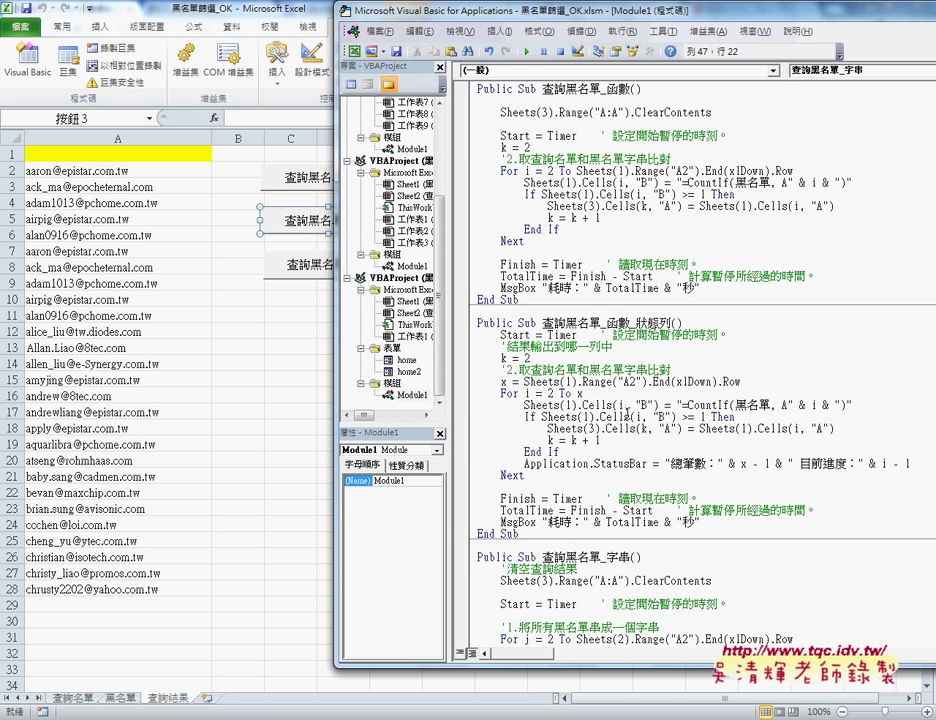
click(561, 405)
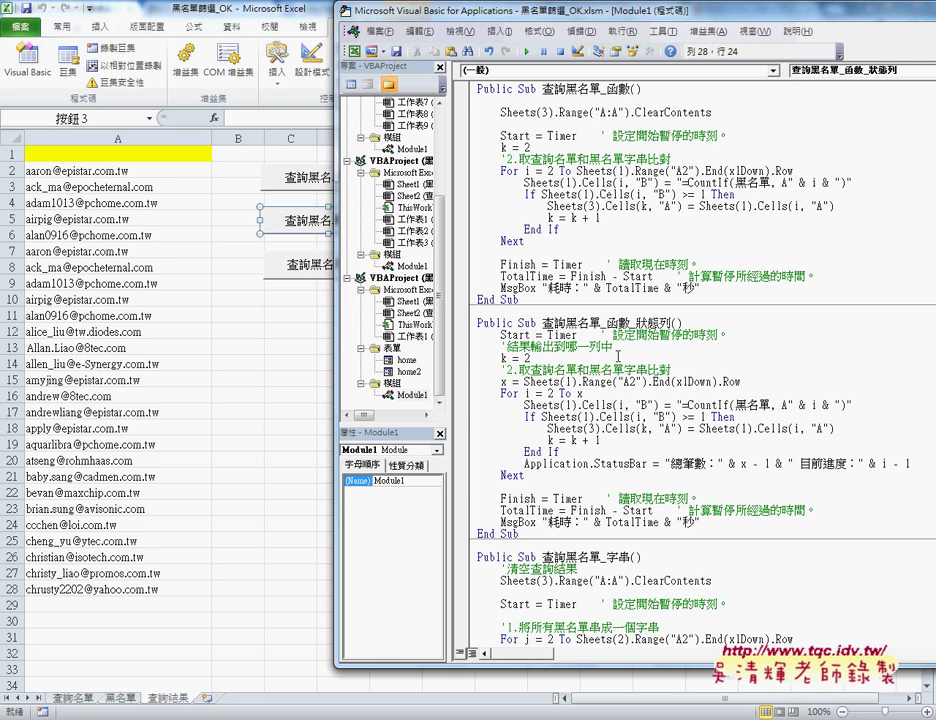
Open the 字串 button's assigned macro code through 指定巨集 and 編輯
right_click(307, 213)
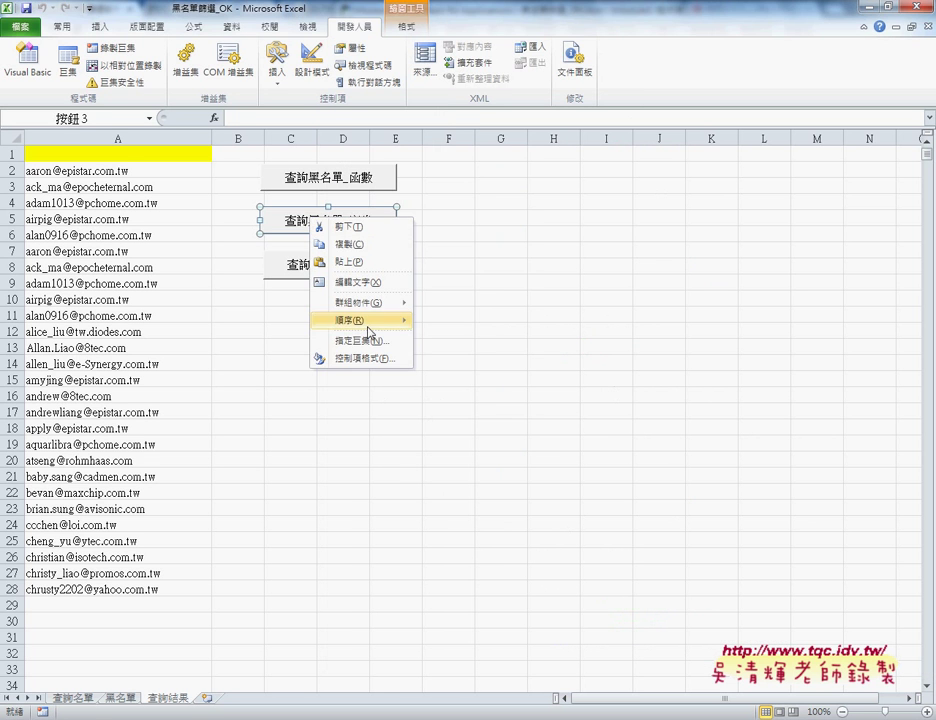
click(367, 339)
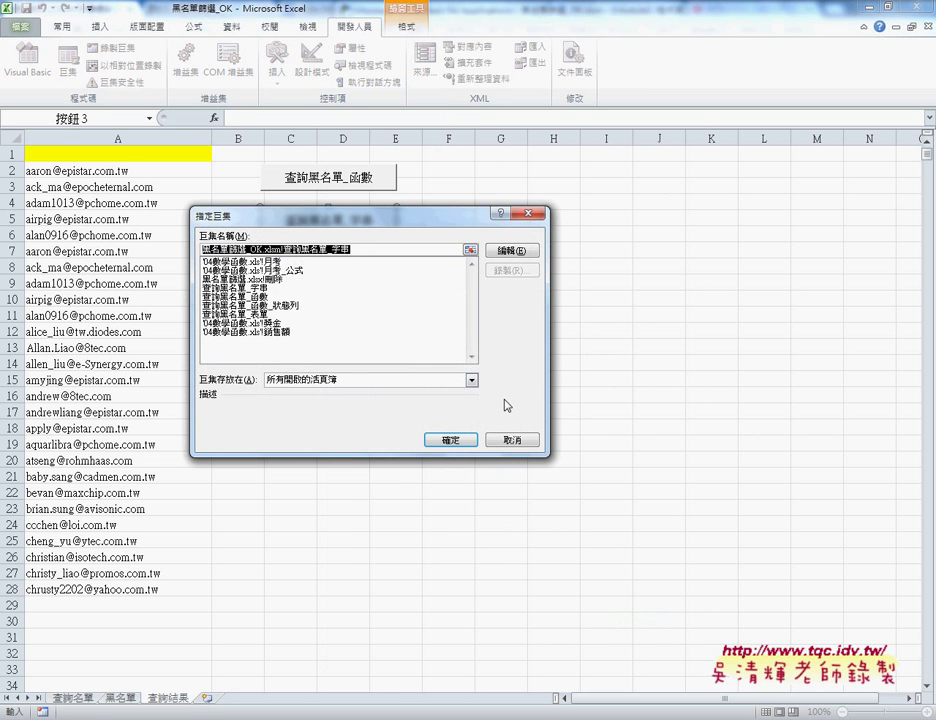
click(512, 251)
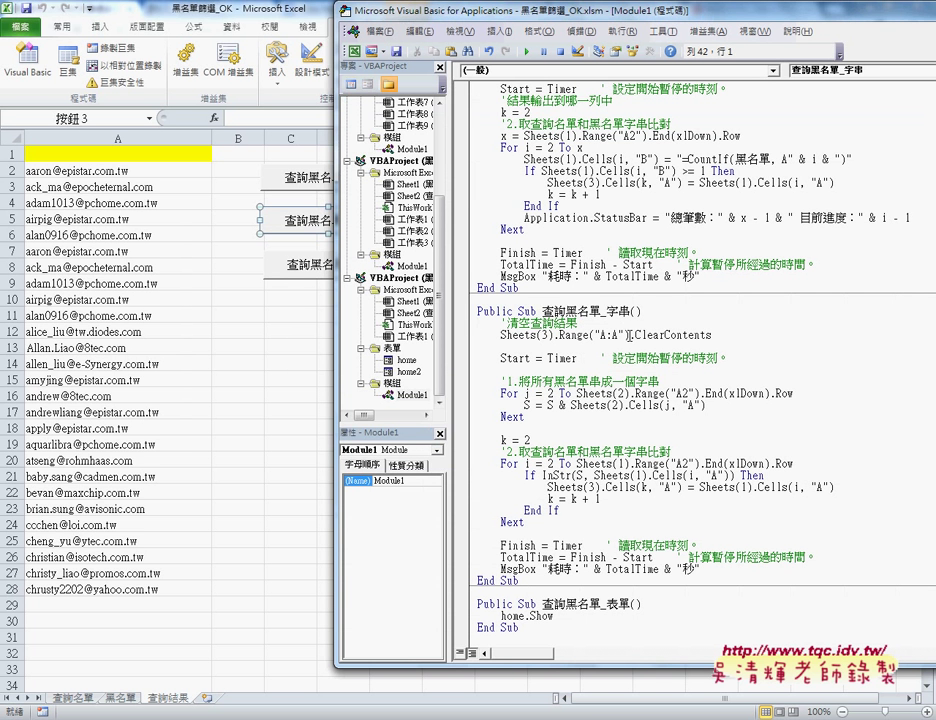
Highlight the 查詢黑名單_字串 Sub name and its ClearContents line
drag(542, 311, 589, 311)
key(shift+Right)
key(shift+Right)
key(shift+Right)
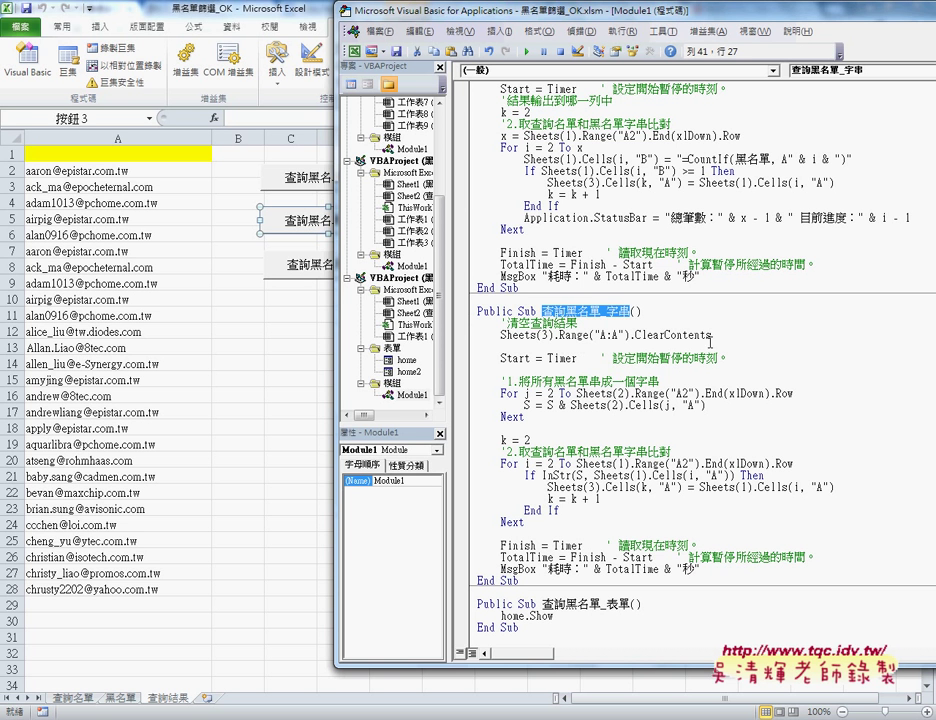
drag(712, 335, 500, 335)
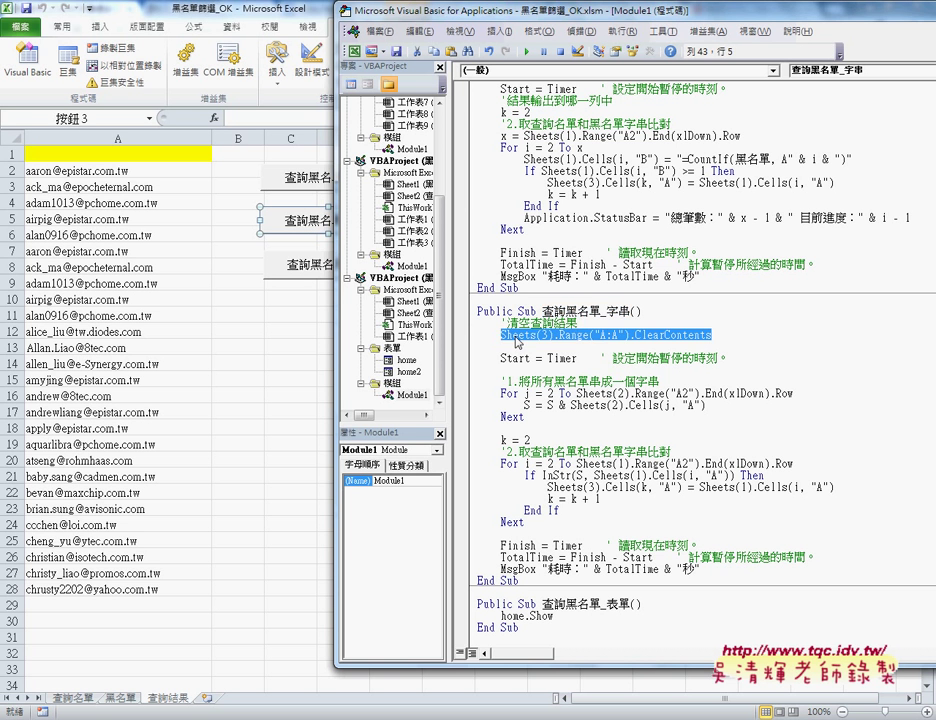
click(620, 335)
Step to the ClearContents line, point out Sheets(3), and execute it to empty column A
key(F8)
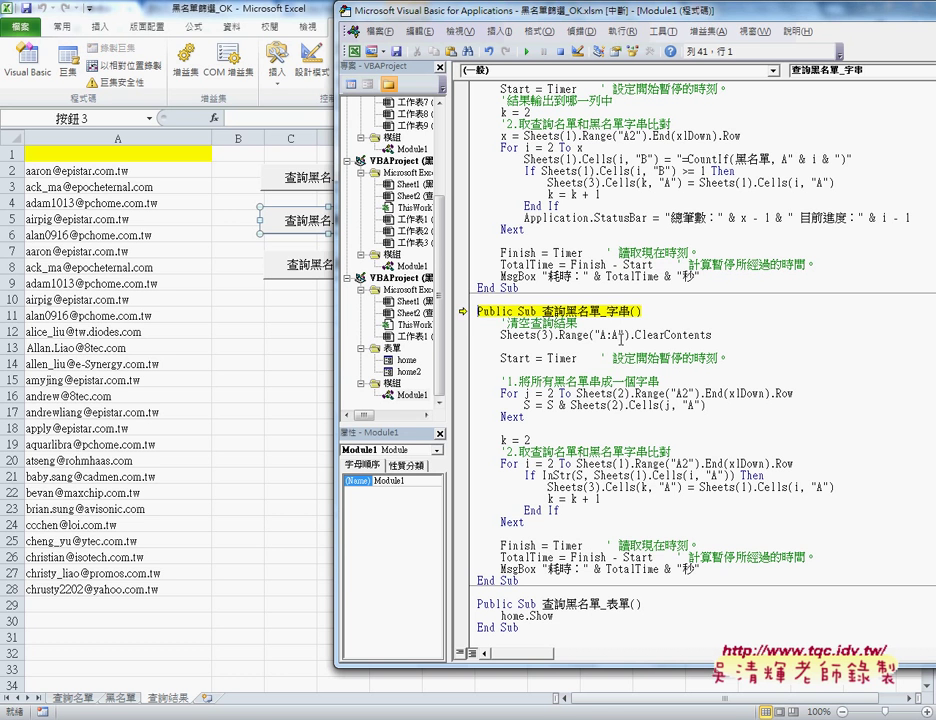
key(F8)
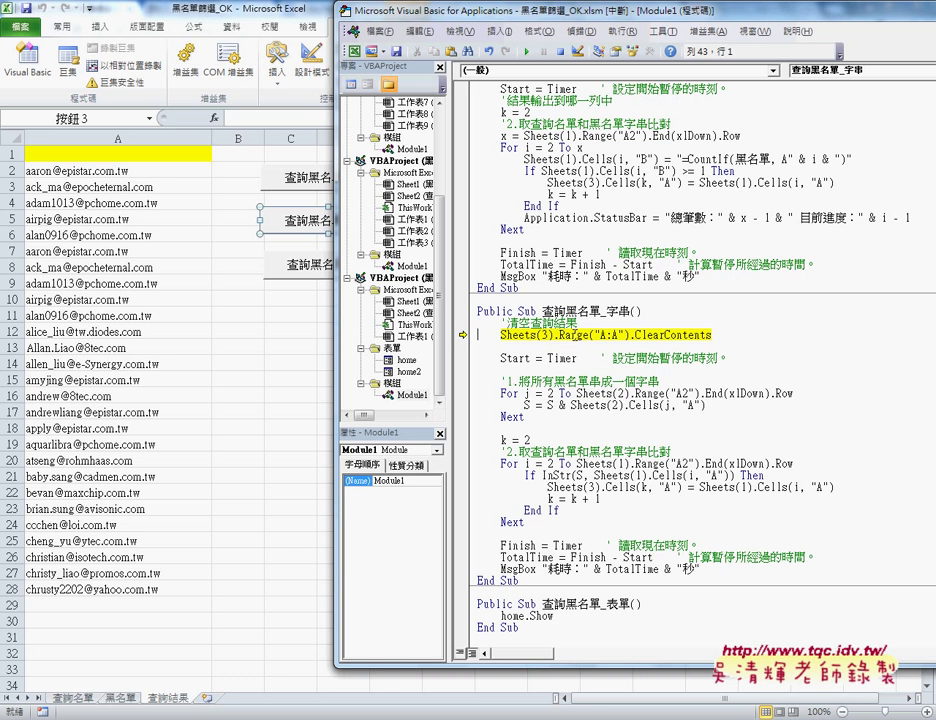
click(560, 336)
drag(560, 336, 501, 336)
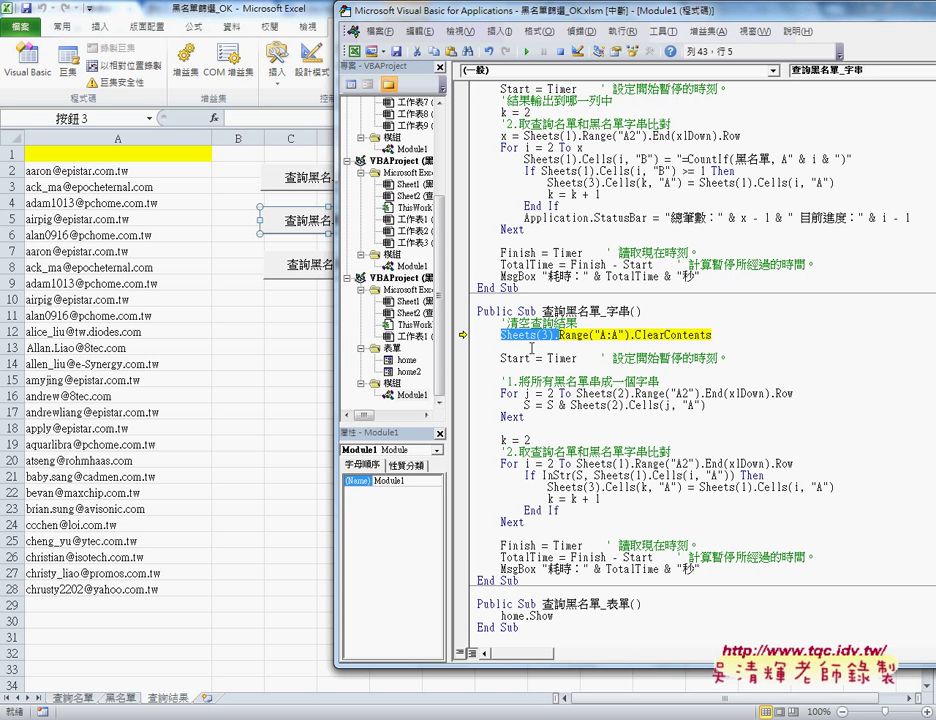
click(544, 335)
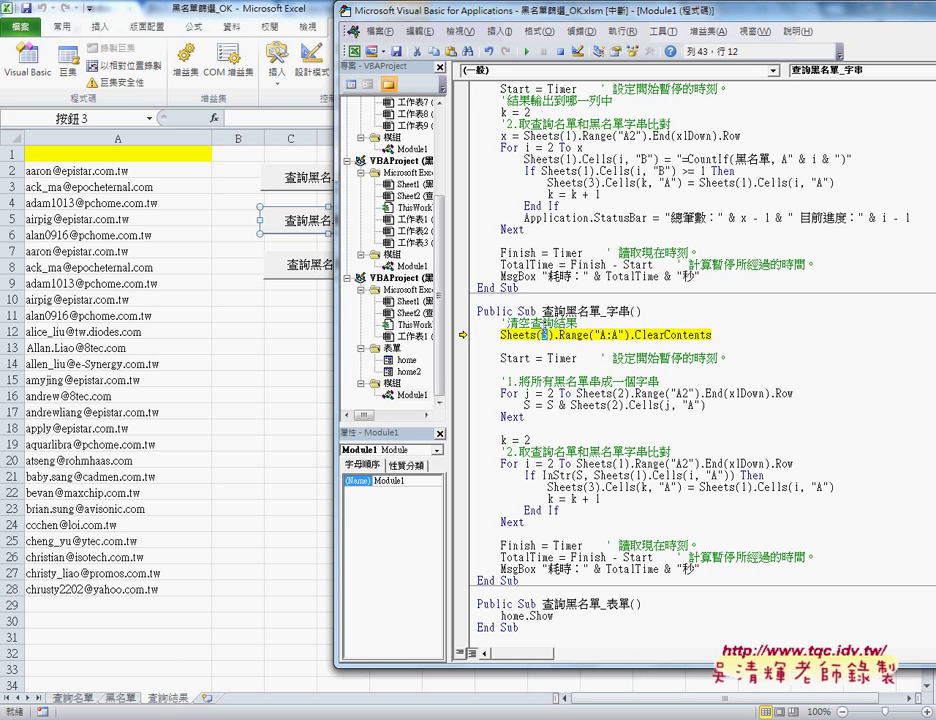
mouse_move(543, 337)
key(F8)
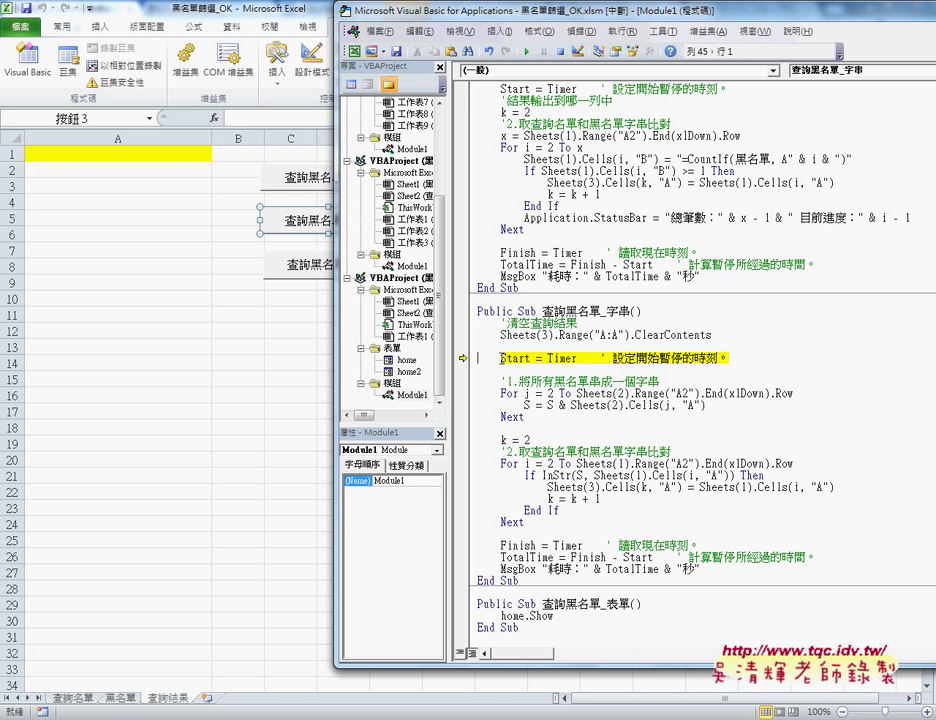
Step past Start = Timer into the loop at S = S & Sheets(2).Cells(j, "A")
mouse_move(558, 358)
key(F8)
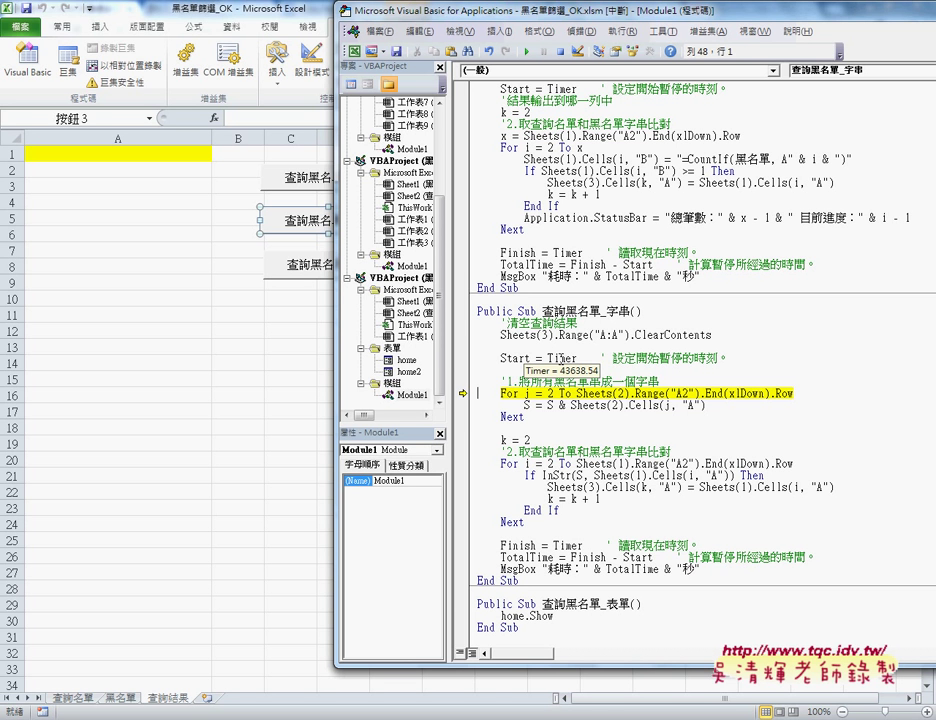
key(F8)
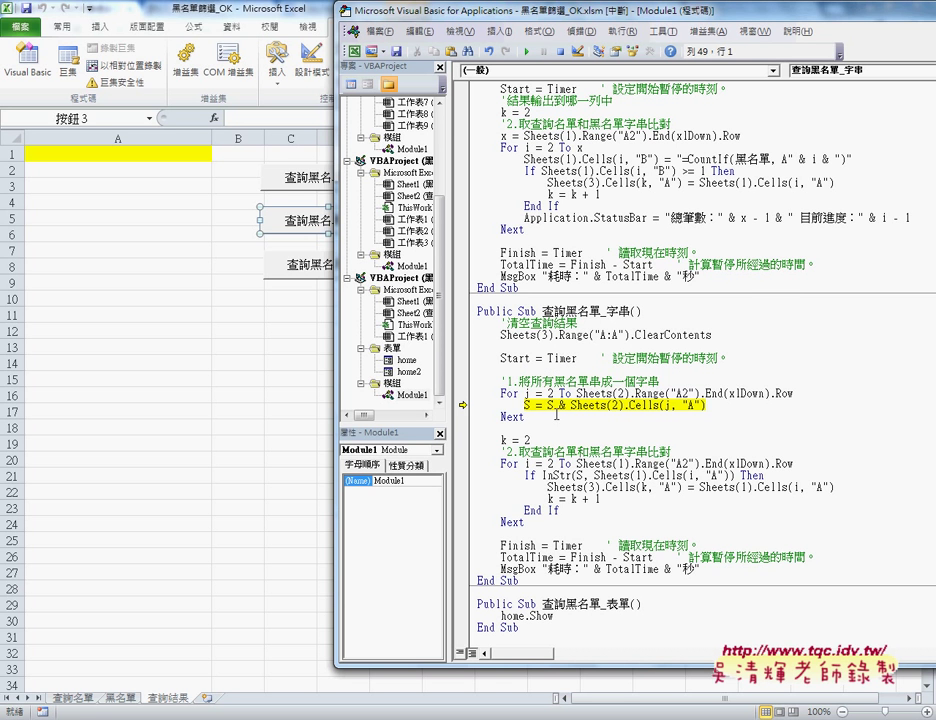
Highlight the blacklist-joining loop and its S = S & statement to explain it
click(519, 416)
drag(519, 416, 471, 389)
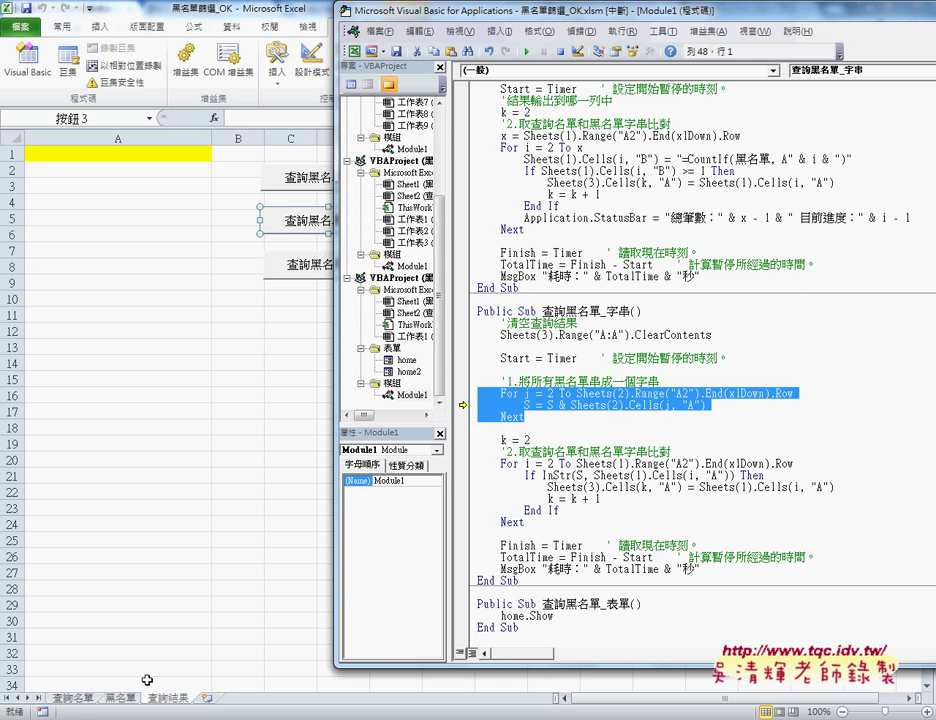
drag(568, 405, 521, 408)
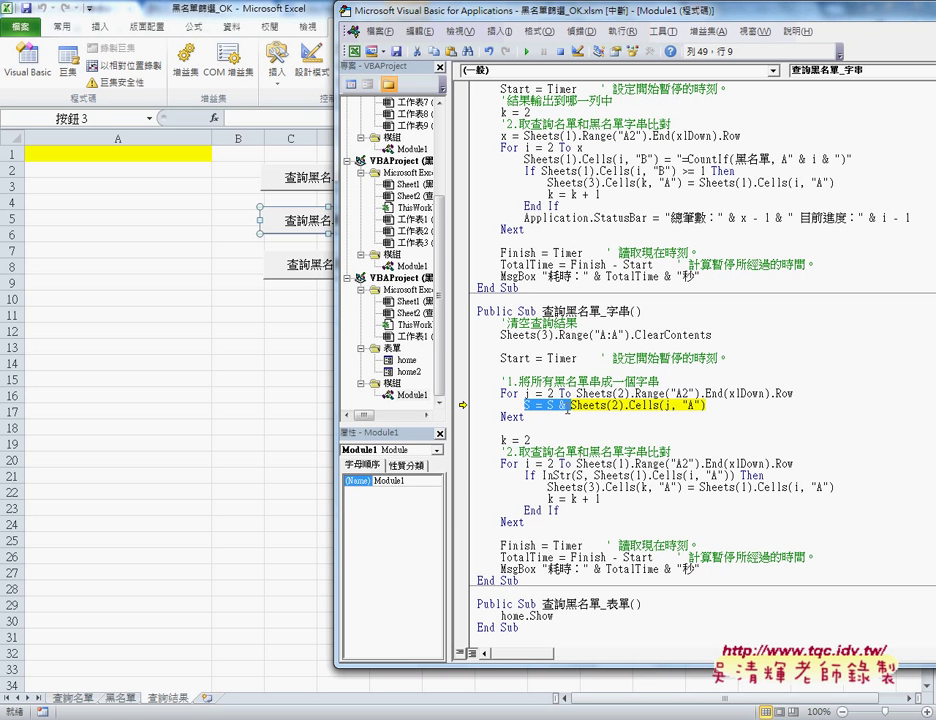
click(545, 406)
double_click(548, 406)
drag(566, 406, 717, 407)
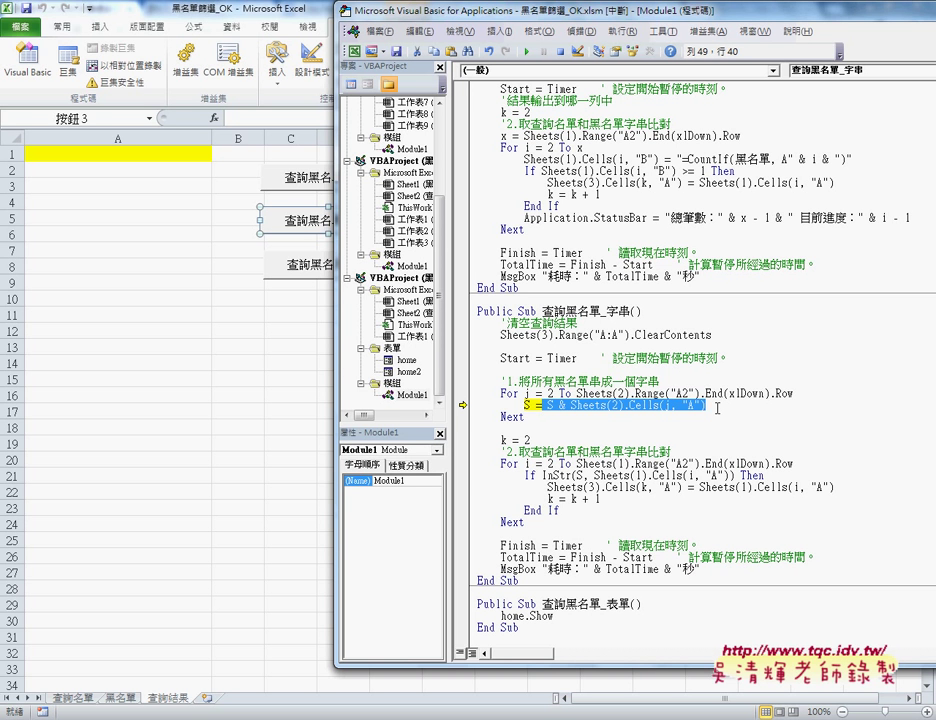
click(560, 406)
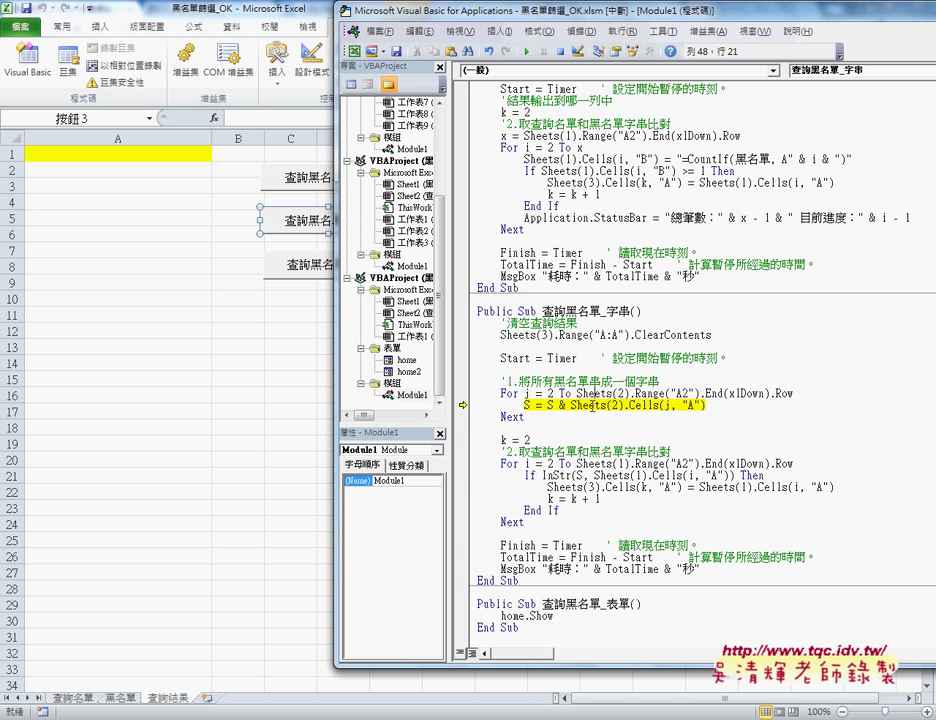